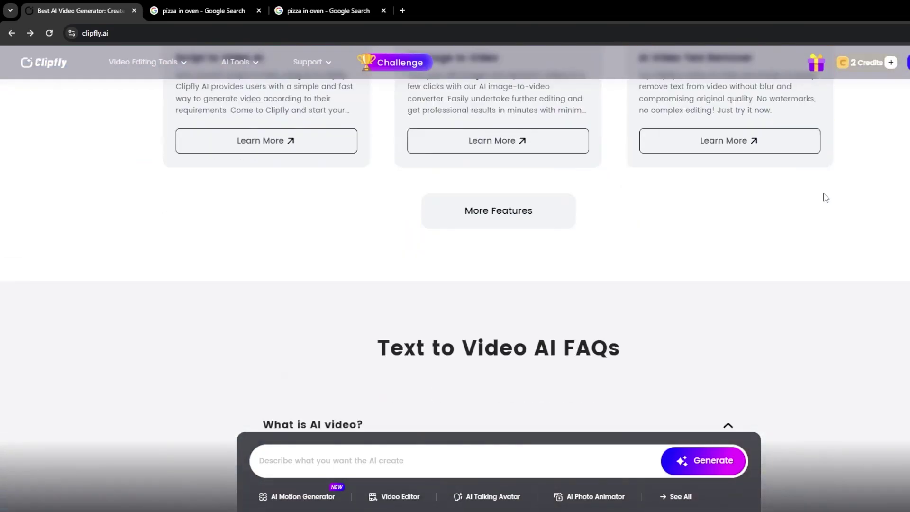
Scroll back up to the Clipfly homepage hero and open the AI video generator creation page.
scroll(685, 262, "up", 20)
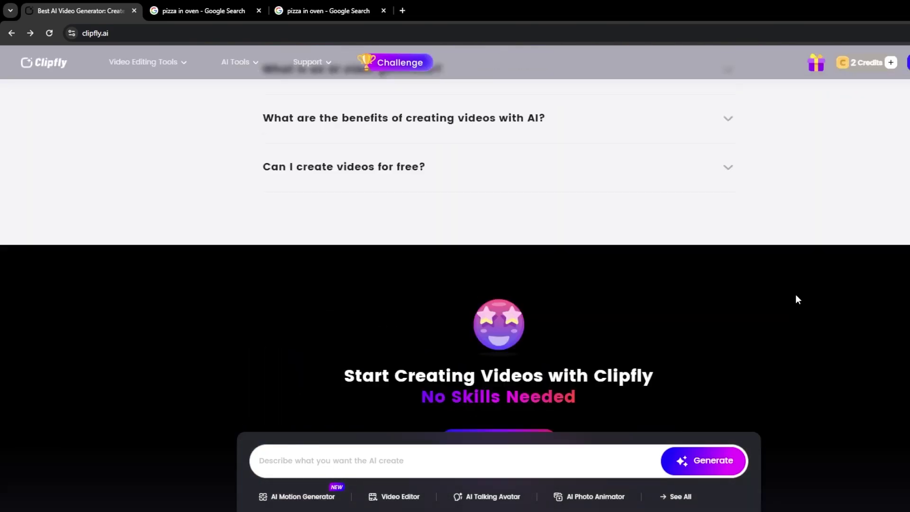
scroll(848, 454, "up", 20)
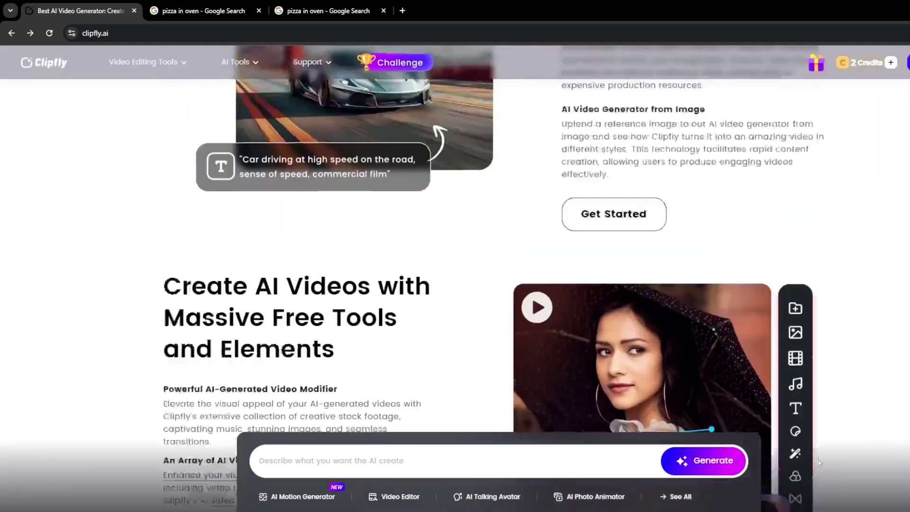
scroll(771, 480, "up", 3)
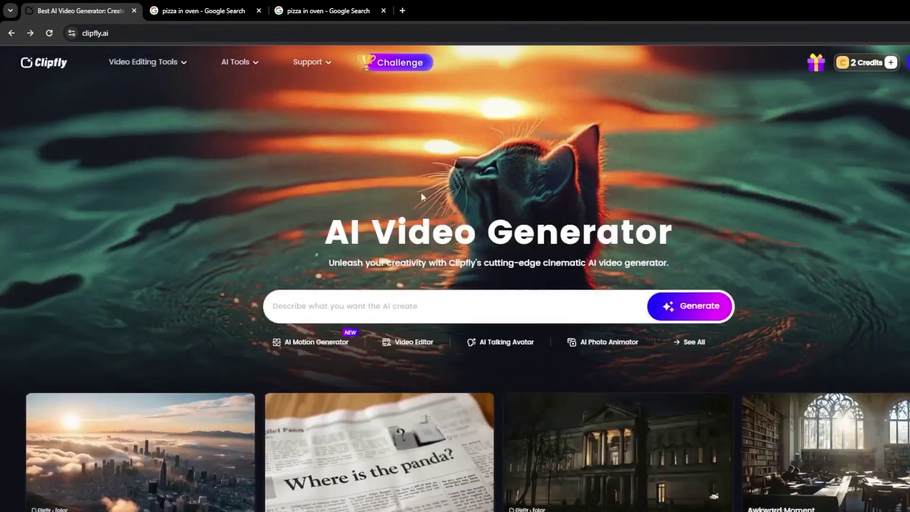
left_click(526, 124)
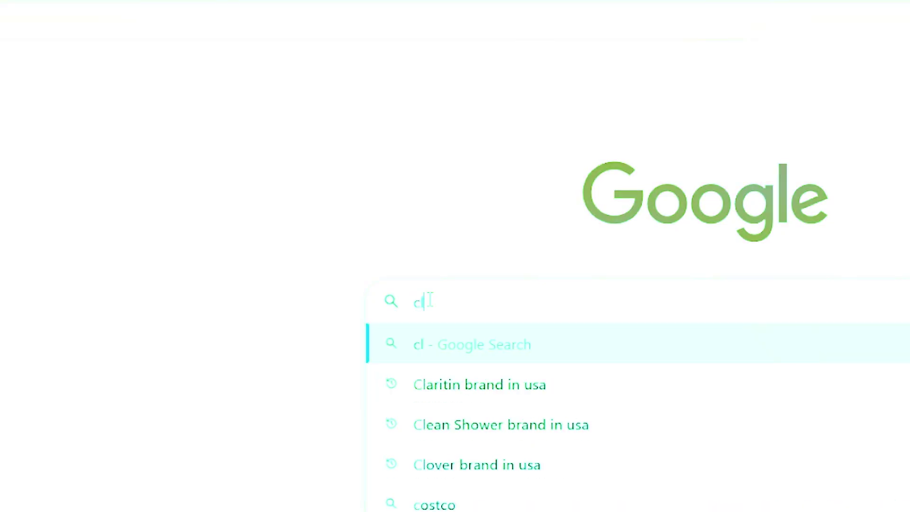
Search Google for 'clipfly' and open the 'Best AI Video Generator' result on clipfly.ai.
type("ipfly")
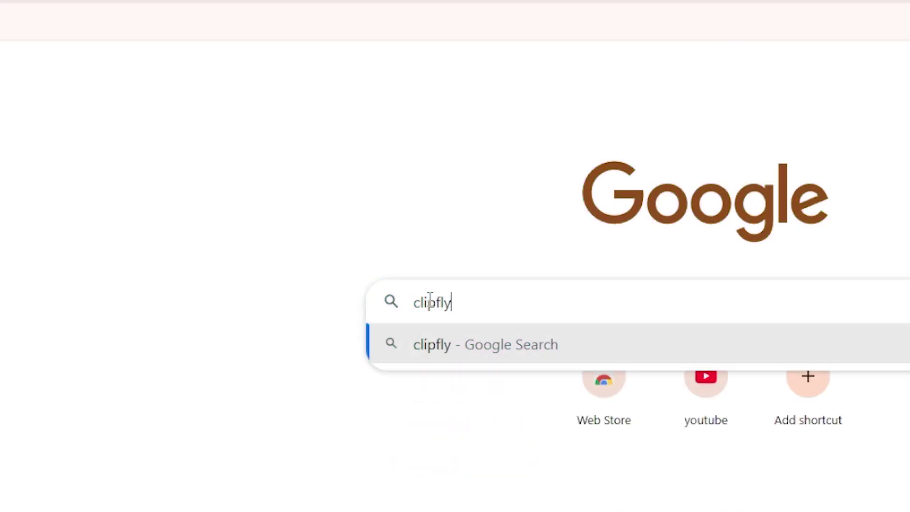
key("Return")
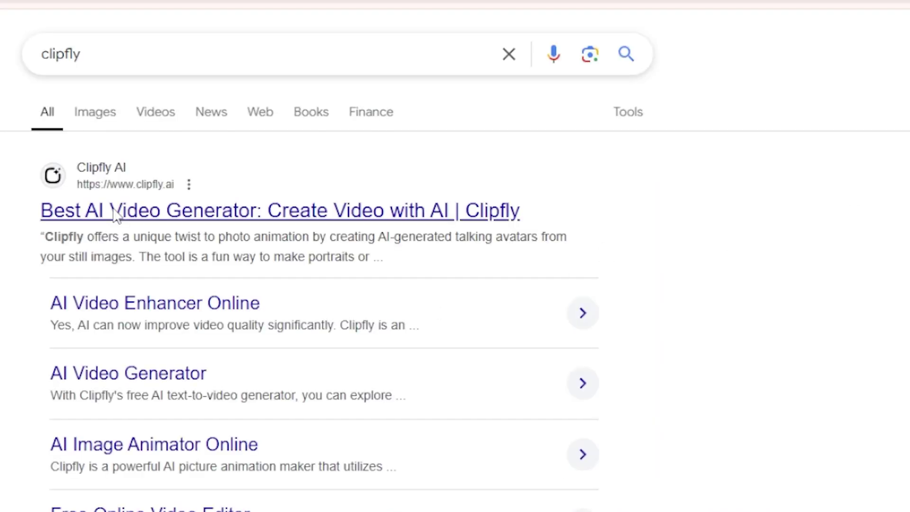
left_click(117, 213)
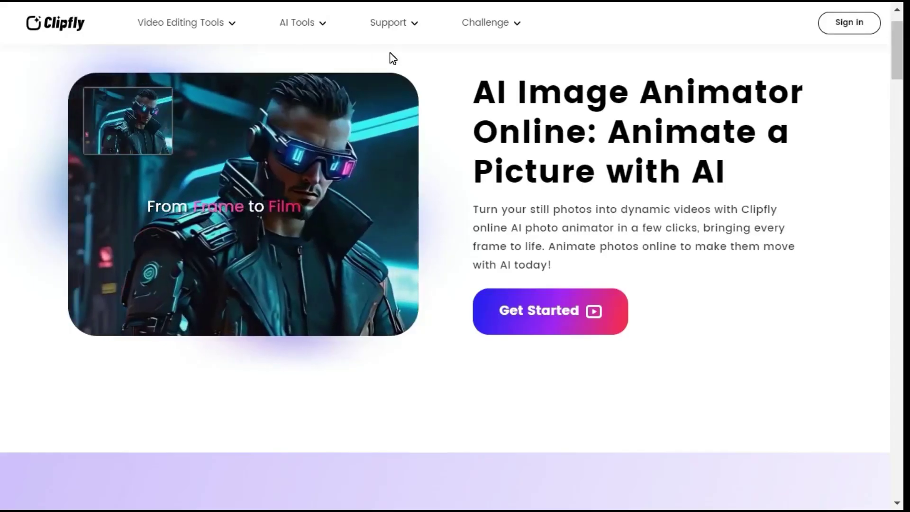
Highlight the AI Image Animator headline, then use the footer's Get Started to bring up sign-up.
left_click_drag(469, 91, 789, 95)
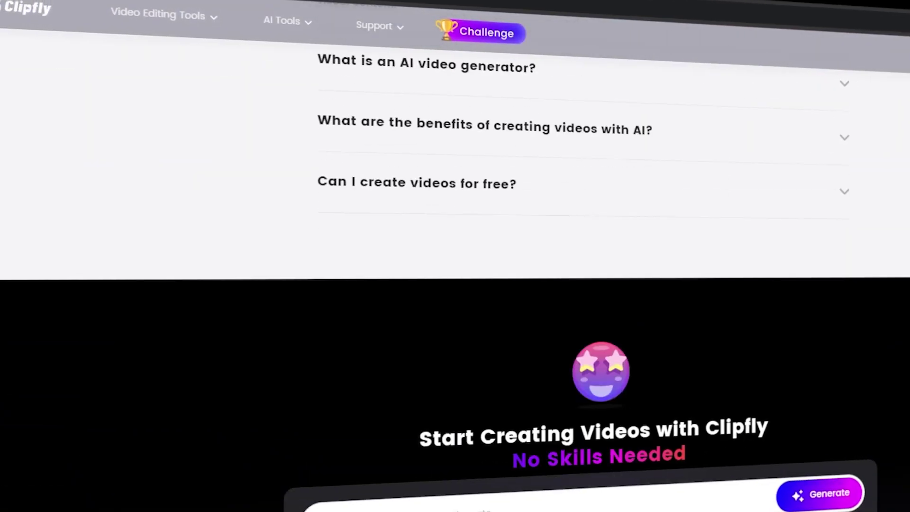
left_click(574, 292)
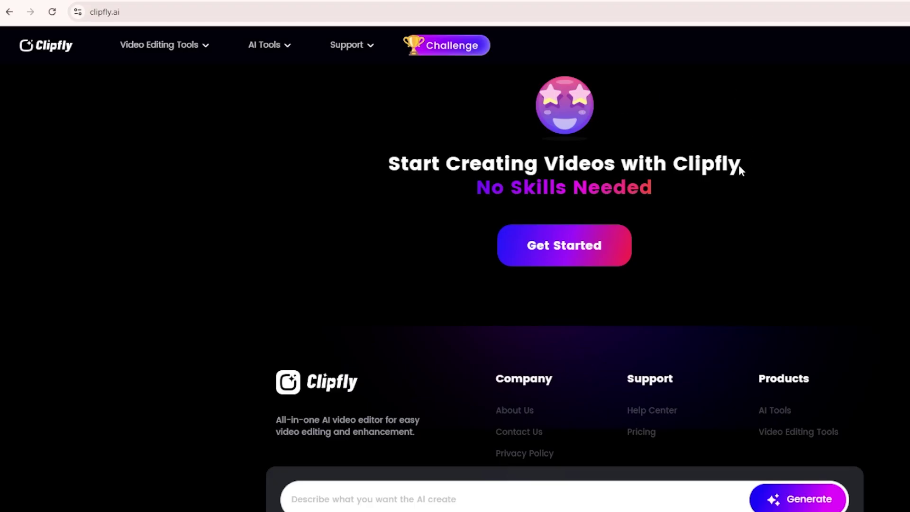
left_click(558, 247)
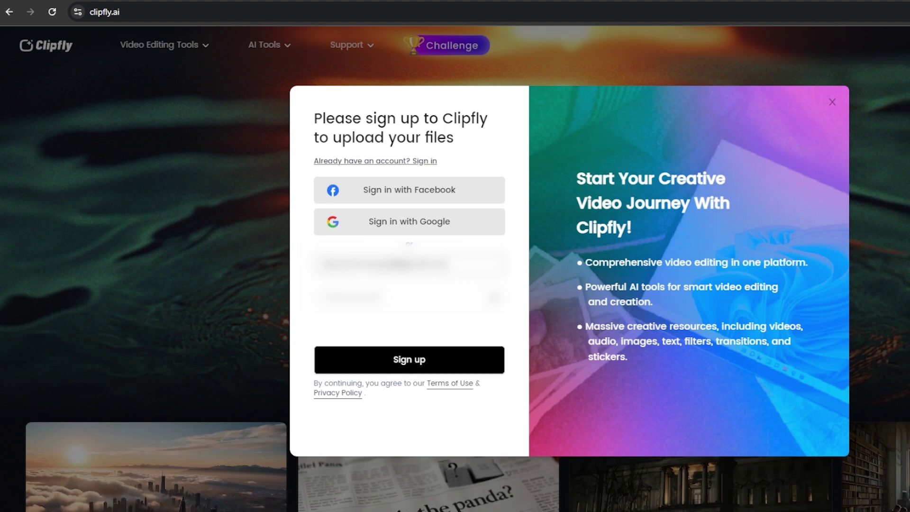
Create the Clipfly account and look over the Pro privileges listed in the Upgrade to Pro dialog.
left_click(419, 369)
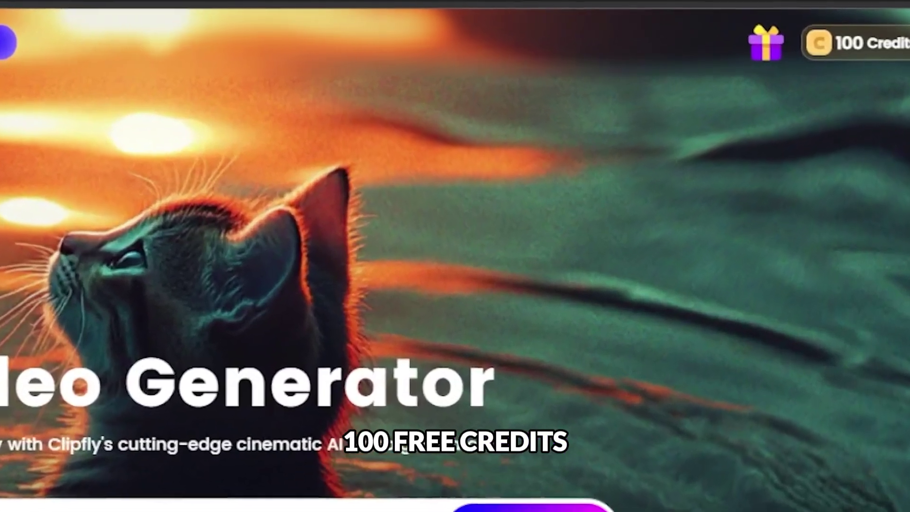
scroll(456, 285, "down", 5)
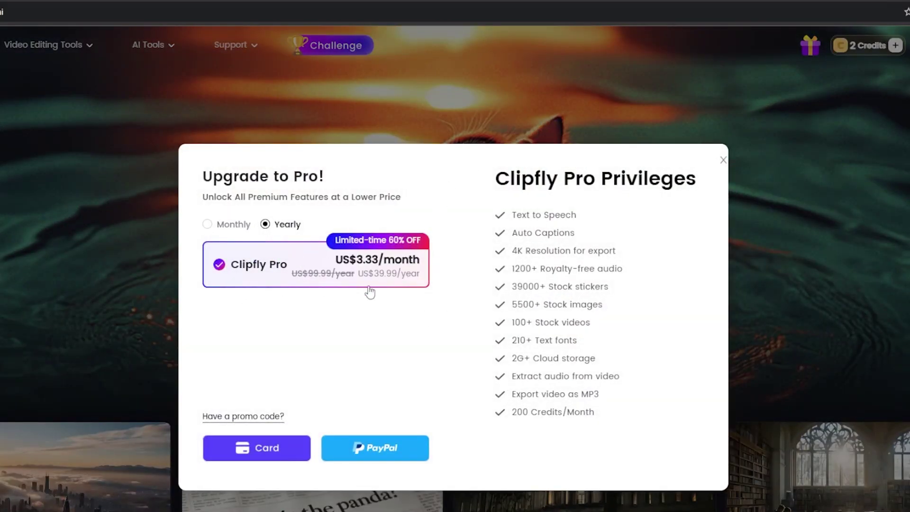
left_click_drag(570, 319, 478, 216)
left_click(450, 355)
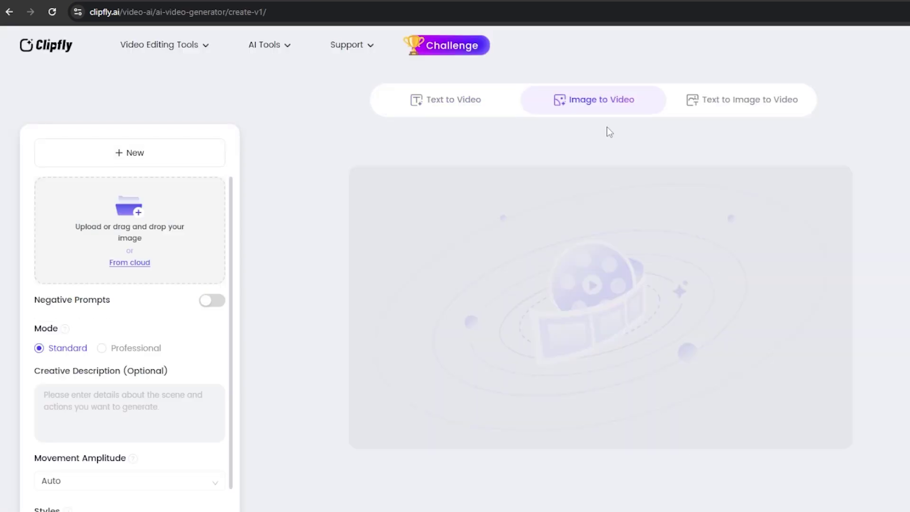
Look over the Text to Video options, then switch to the Image to Video tab.
left_click(428, 103)
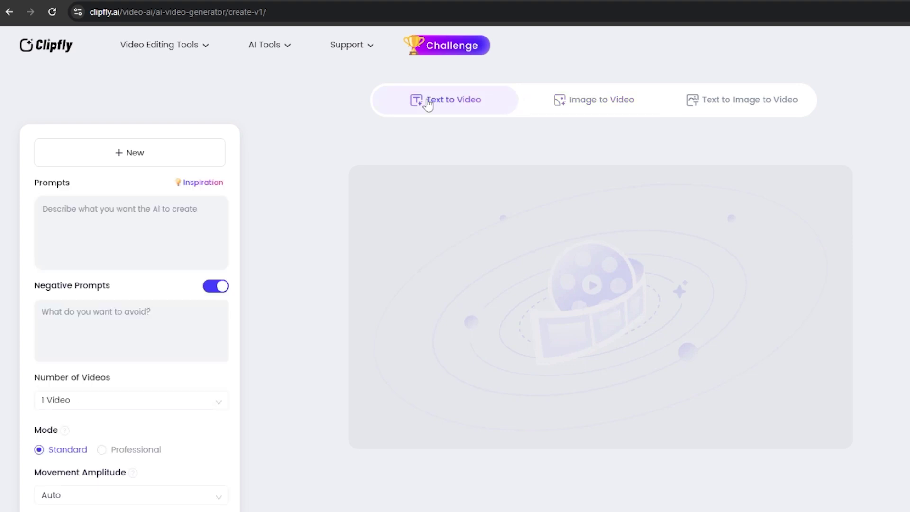
left_click(730, 106)
left_click(597, 96)
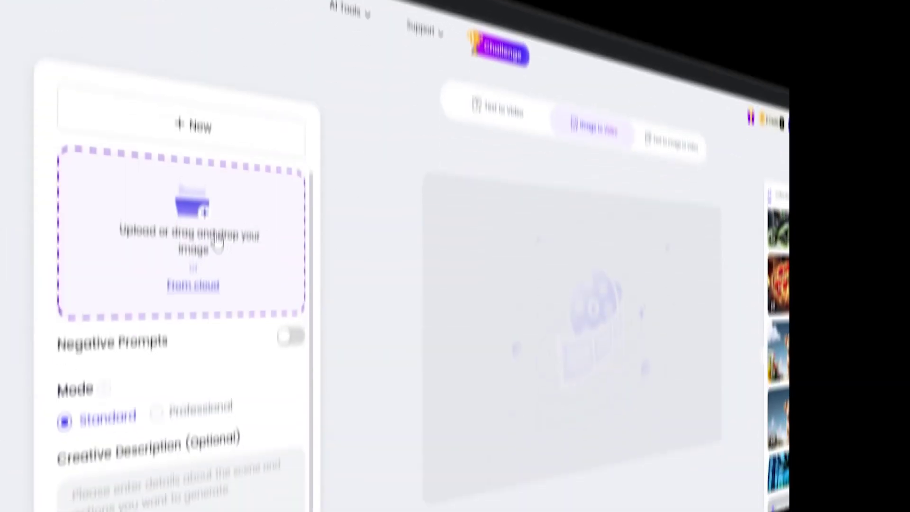
Upload the plane screenshot as the source image and turn on Negative Prompts.
left_click(128, 227)
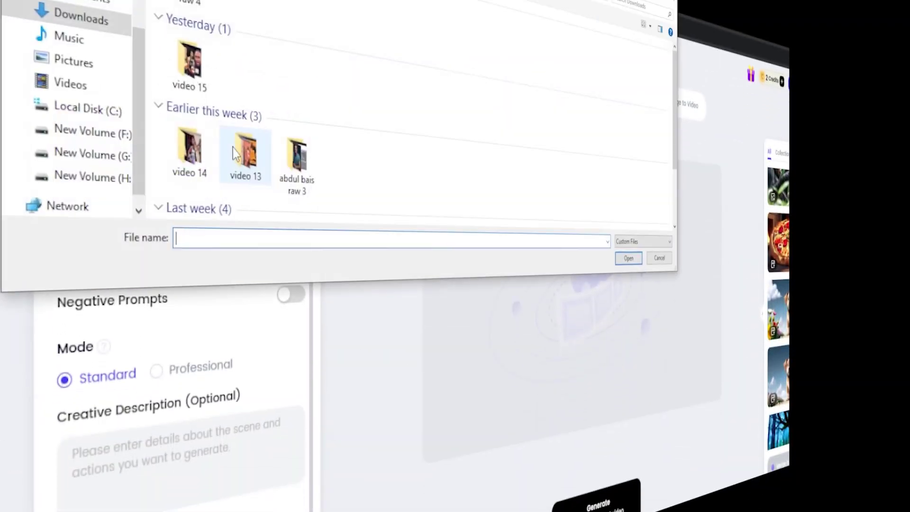
scroll(233, 155, "down", 3)
left_click(220, 10)
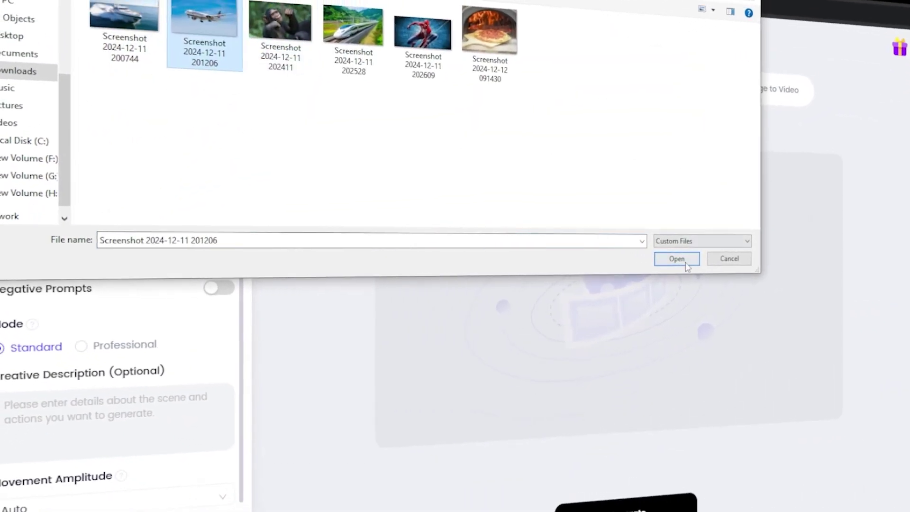
left_click(688, 264)
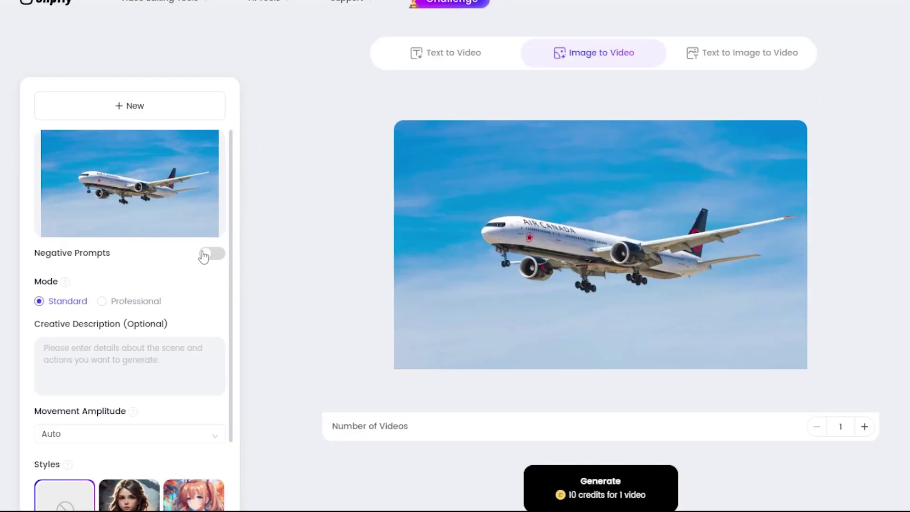
left_click(205, 254)
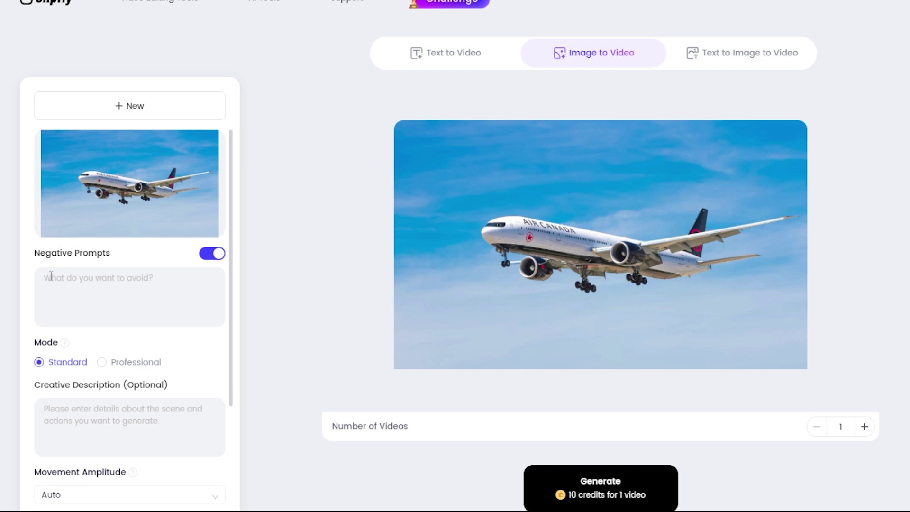
Scroll through the Mode and Styles settings, leaving Standard mode and style None selected.
scroll(112, 291, "down", 3)
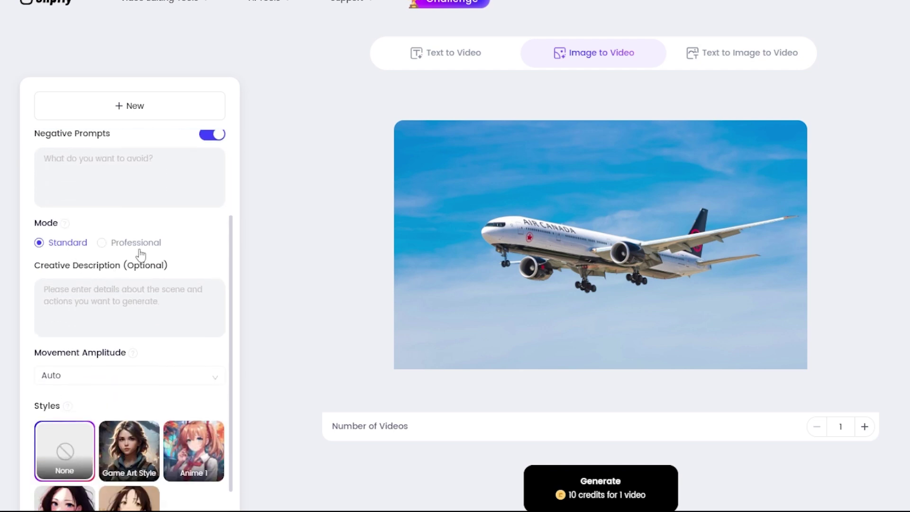
scroll(104, 284, "down", 1)
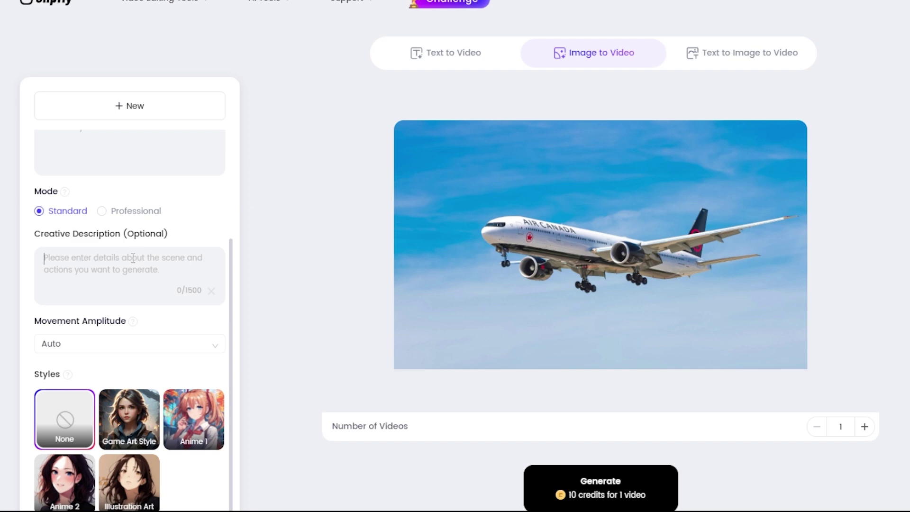
scroll(111, 341, "up", 4)
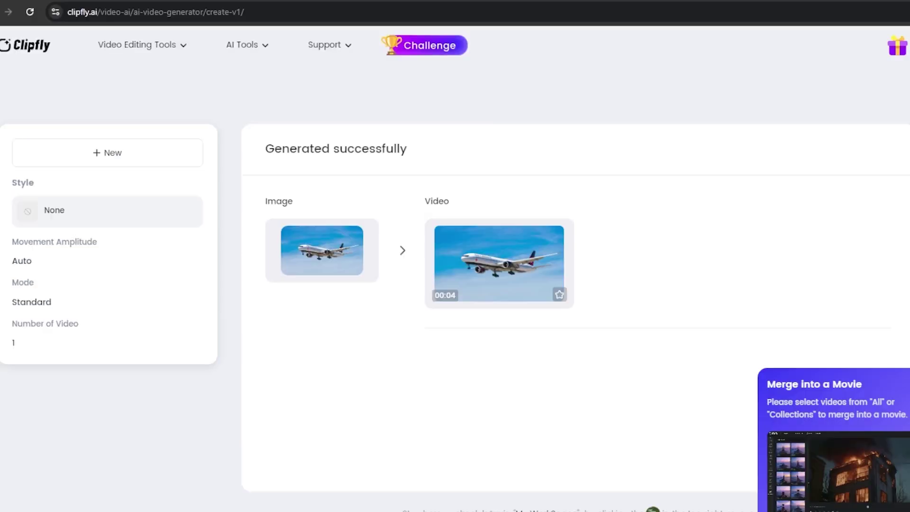
Preview the generated 4-second plane clip, then select Professional mode at 20 credits.
left_click(481, 250)
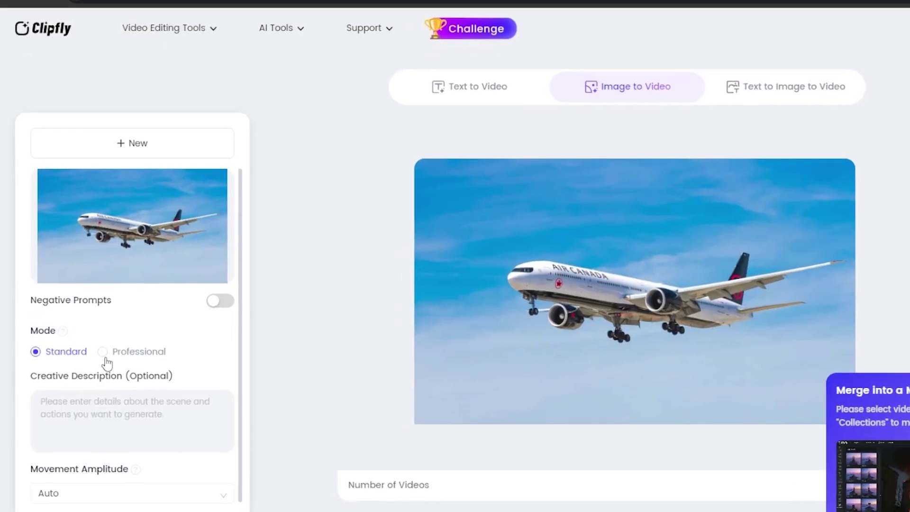
left_click(106, 356)
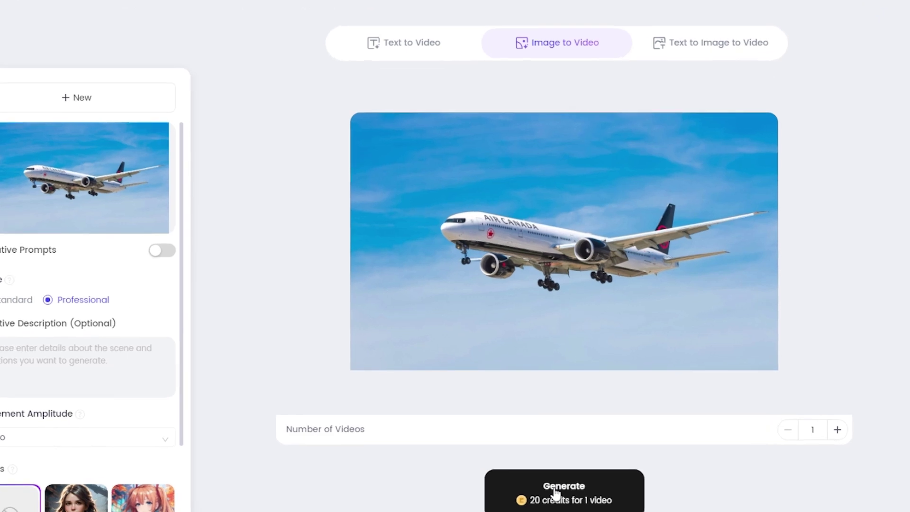
Generate the Professional-mode plane video for 20 credits and play its preview.
left_click(555, 493)
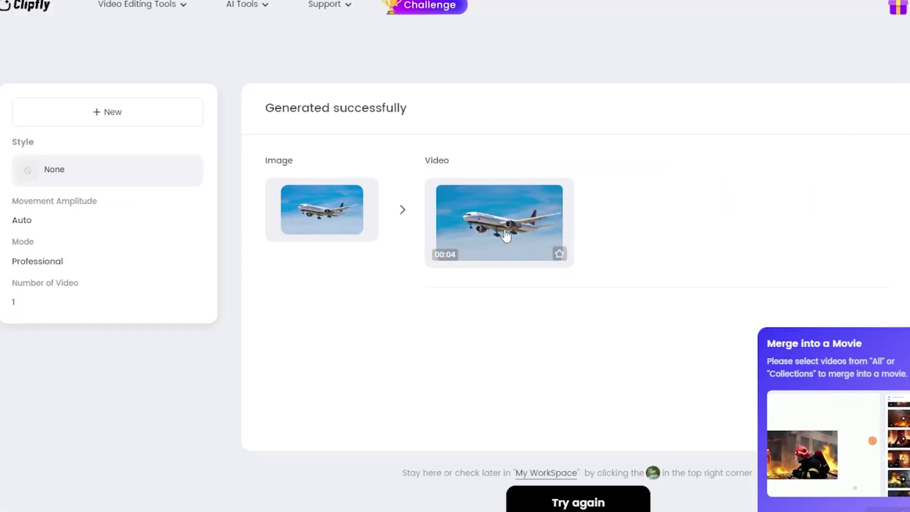
left_click(497, 225)
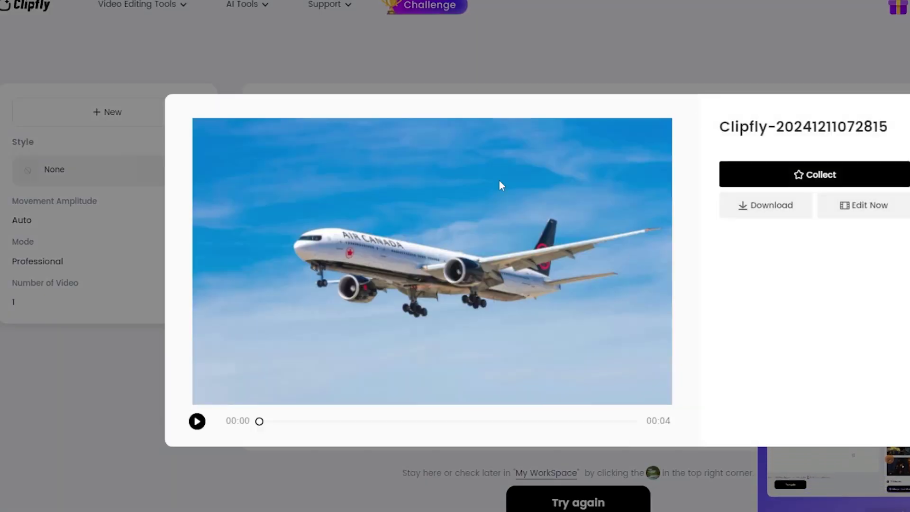
left_click(197, 421)
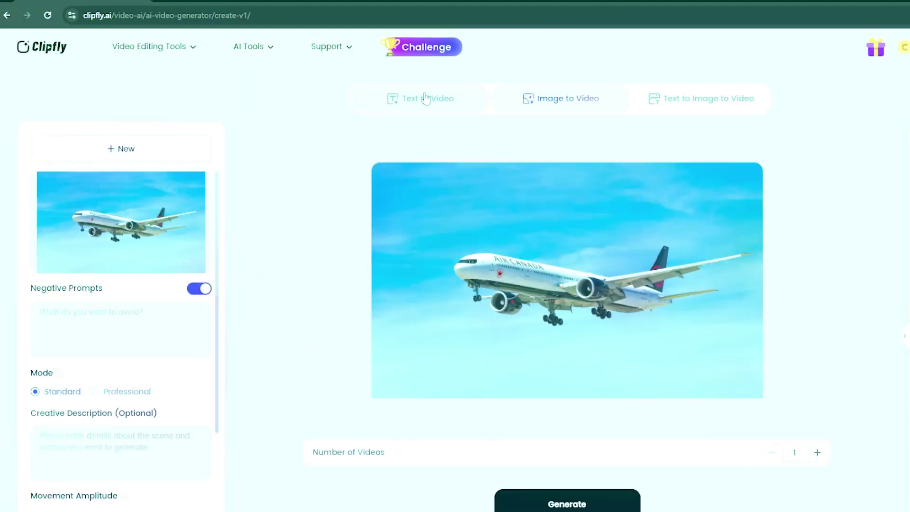
Switch to Text to Video and select the ancient glowing-tree forest prompt, checking inspiration suggestions.
left_click(422, 97)
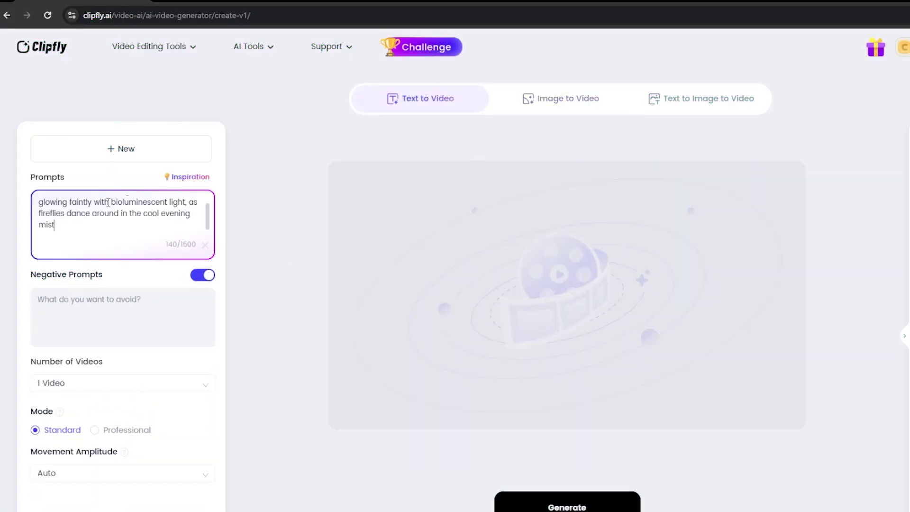
triple_click(115, 235)
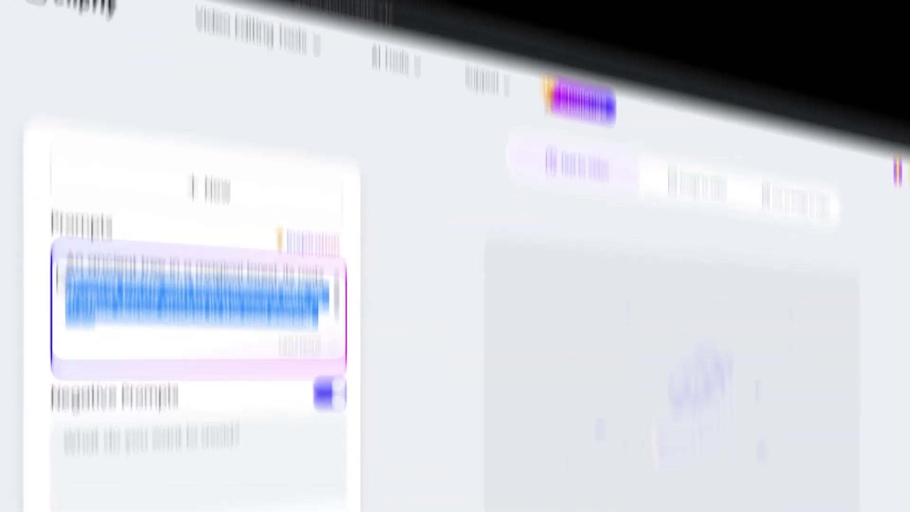
left_click(190, 177)
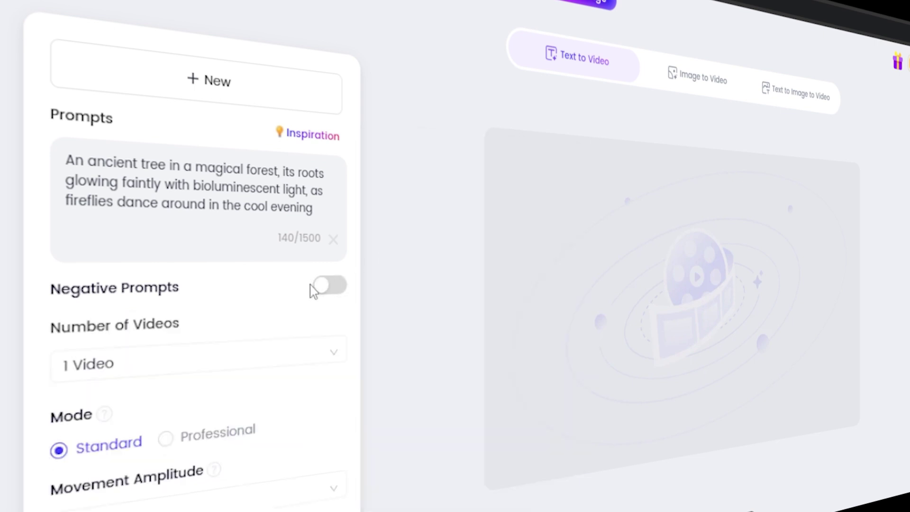
left_click(317, 288)
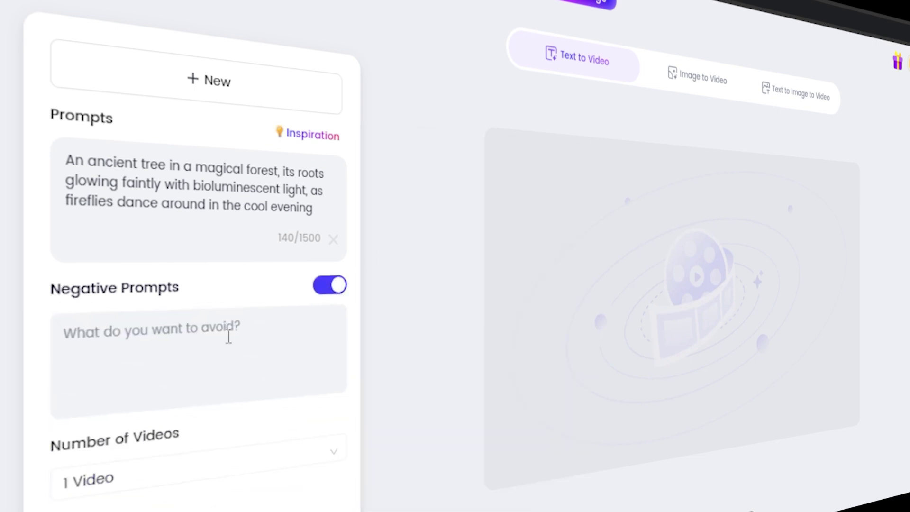
Keep 1 video, Standard mode and Auto movement amplitude after checking the alternatives.
left_click(201, 472)
left_click(147, 488)
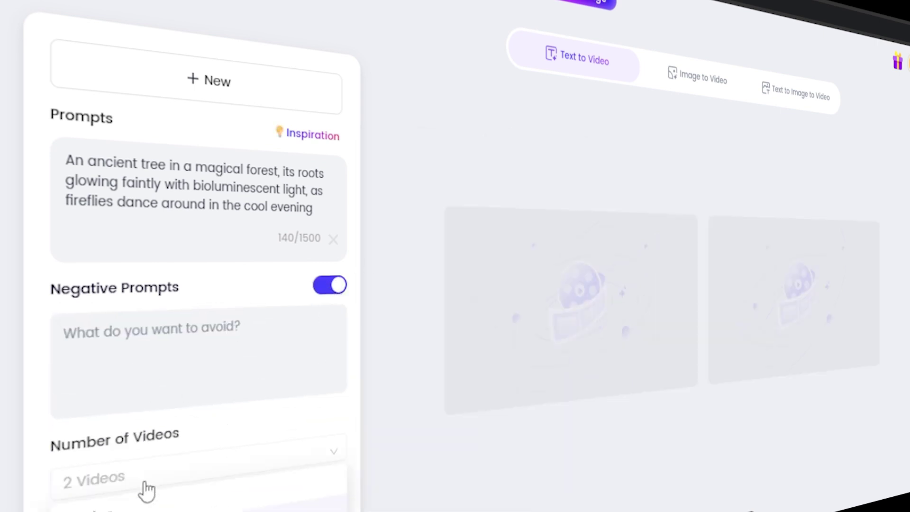
left_click(130, 507)
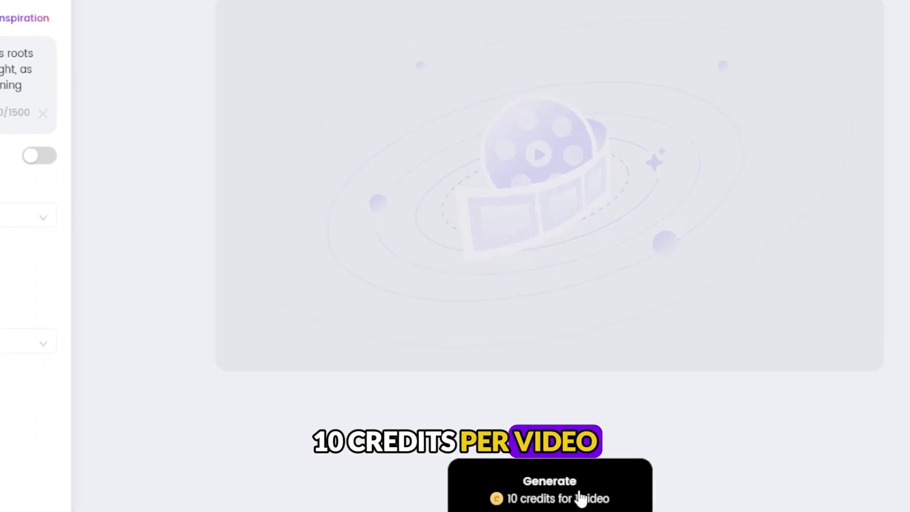
left_click(94, 340)
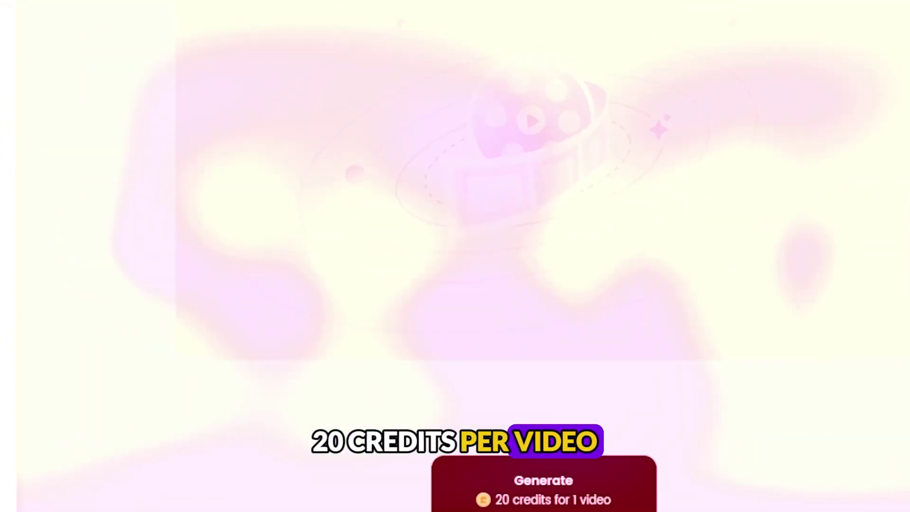
left_click(81, 317)
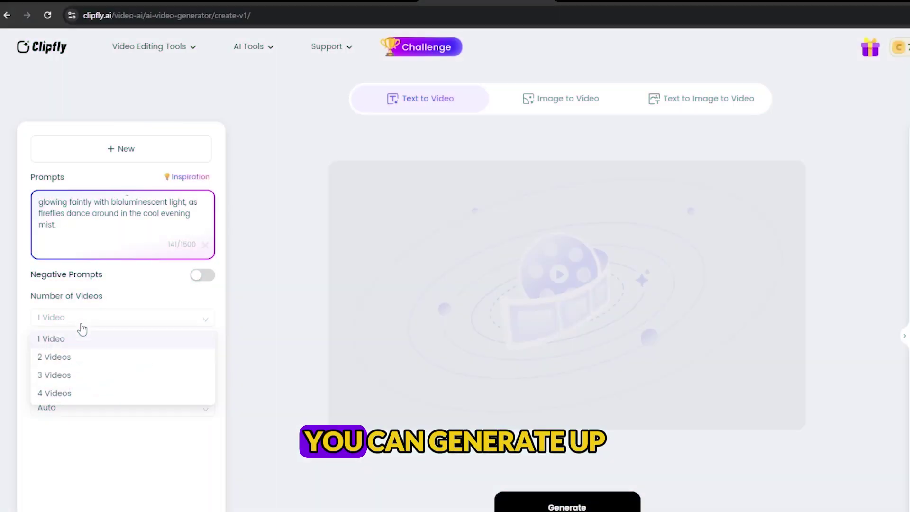
left_click(77, 434)
left_click(89, 411)
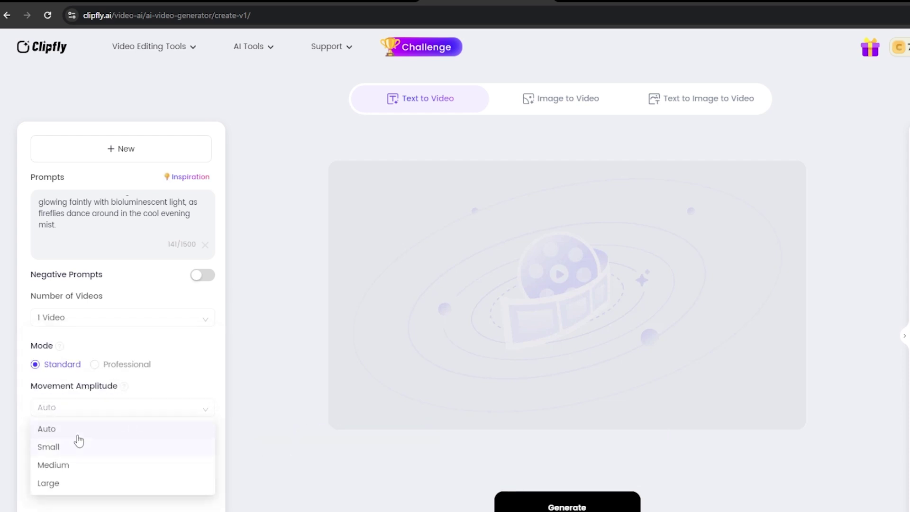
left_click(568, 506)
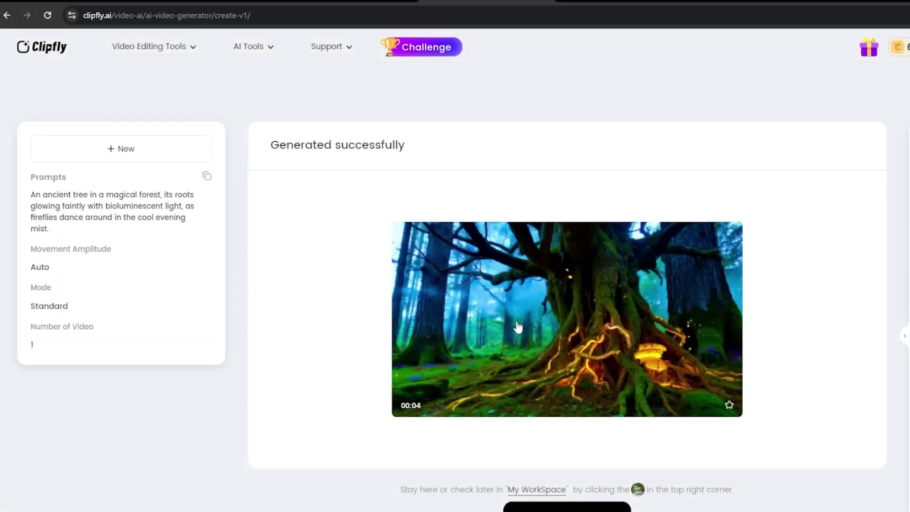
Open the finished glowing forest tree clip in preview and play it.
left_click(518, 327)
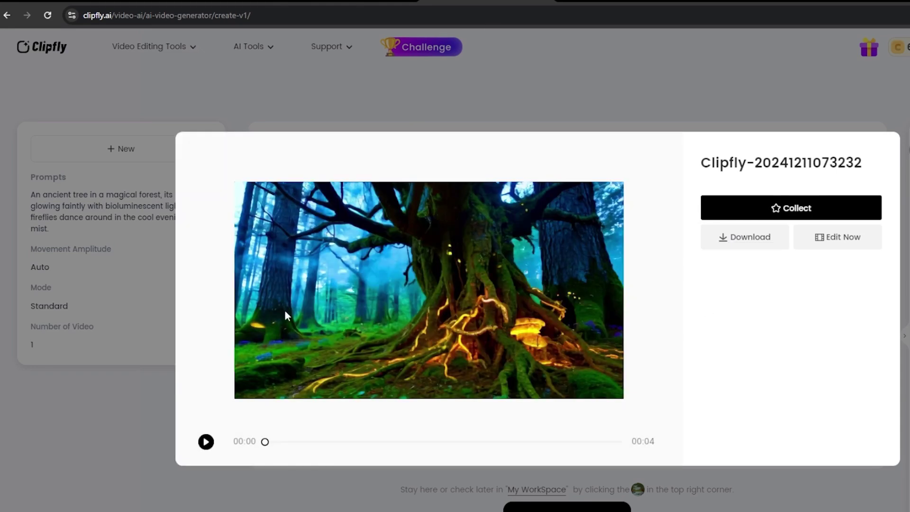
left_click(206, 442)
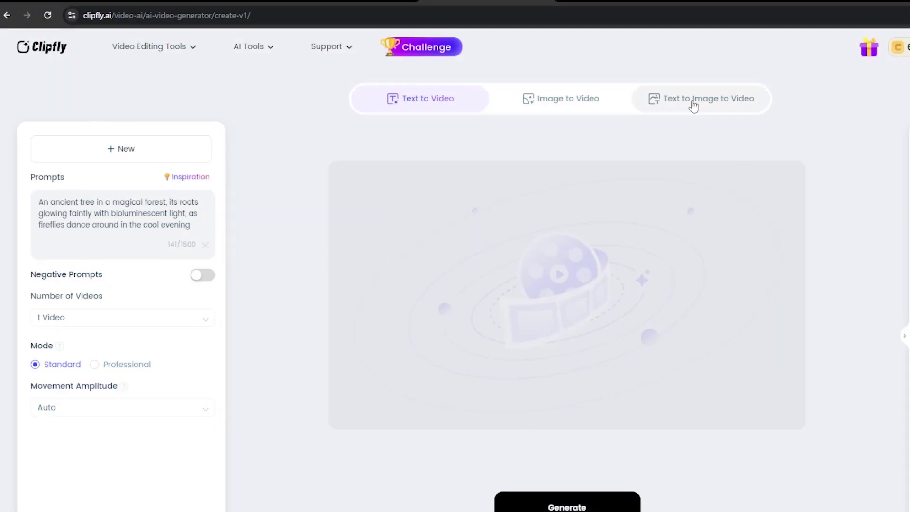
Switch to Text to Image to Video and browse the City, Sci-Fi, Architecture and Food inspiration prompts.
left_click(692, 99)
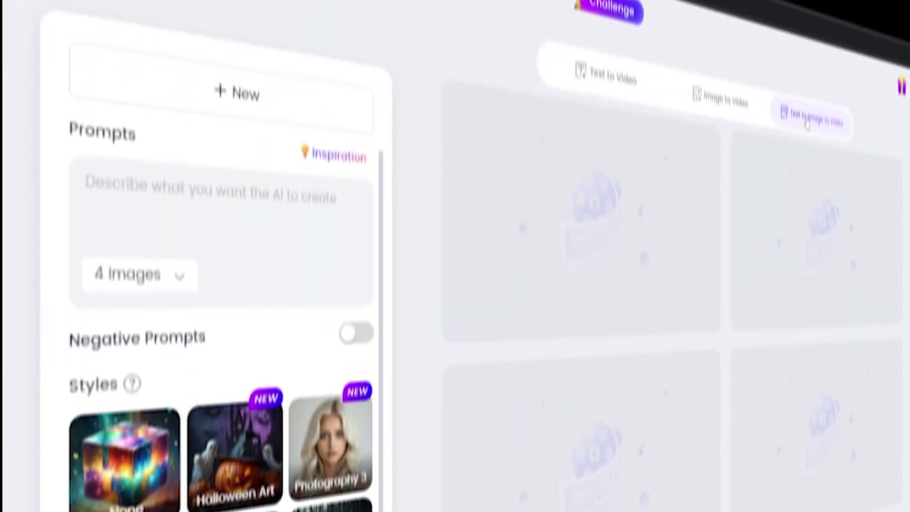
left_click(341, 151)
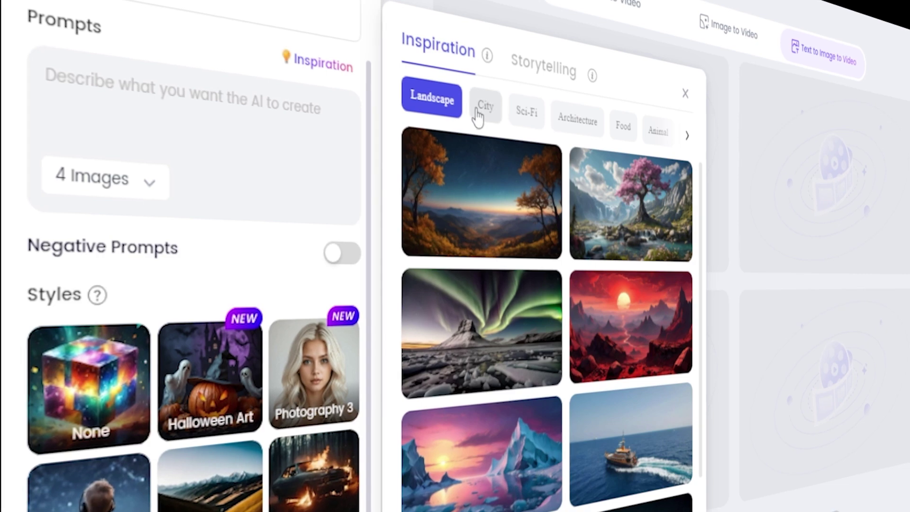
left_click(480, 114)
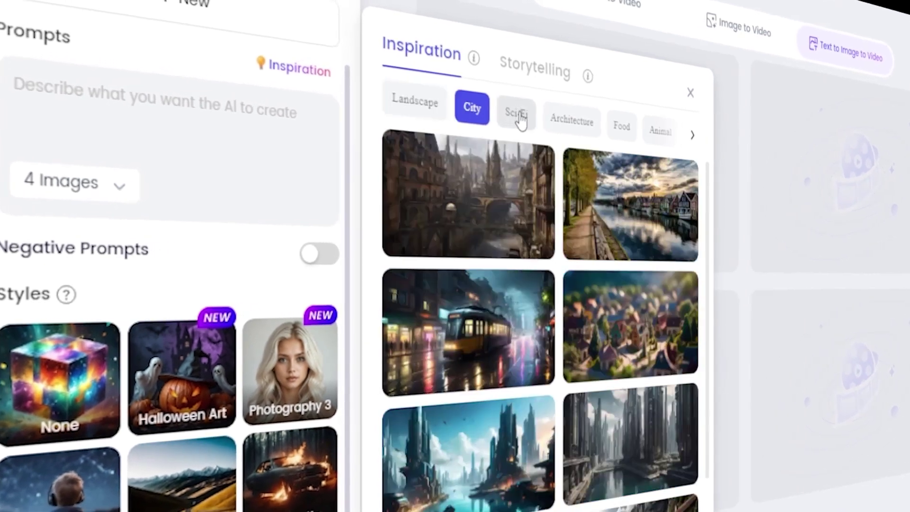
left_click(519, 116)
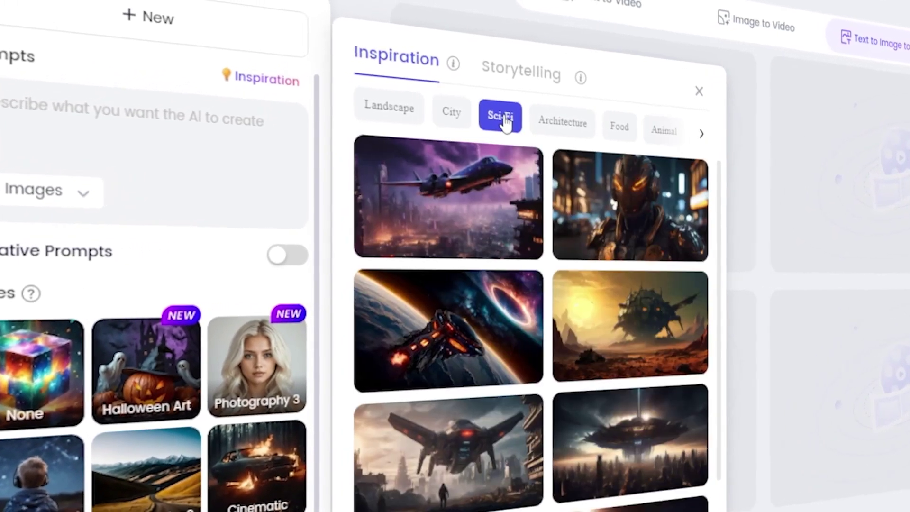
left_click(563, 122)
left_click(619, 126)
Fill the prompt with the Animal category's dog-among-flowers inspiration.
left_click(664, 130)
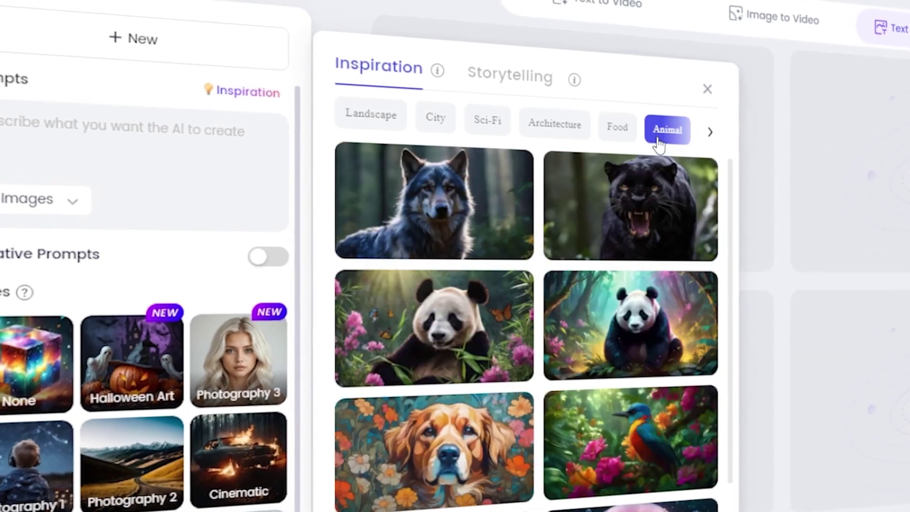
mouse_move(580, 449)
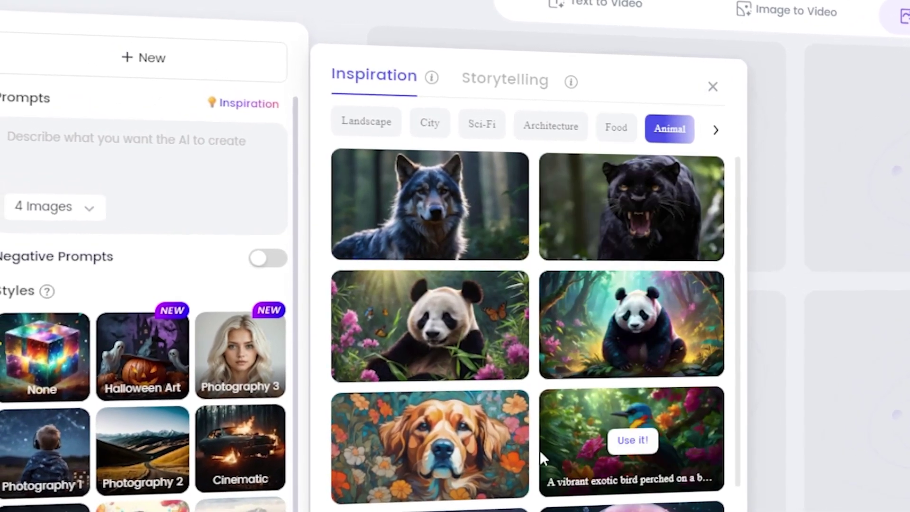
mouse_move(431, 443)
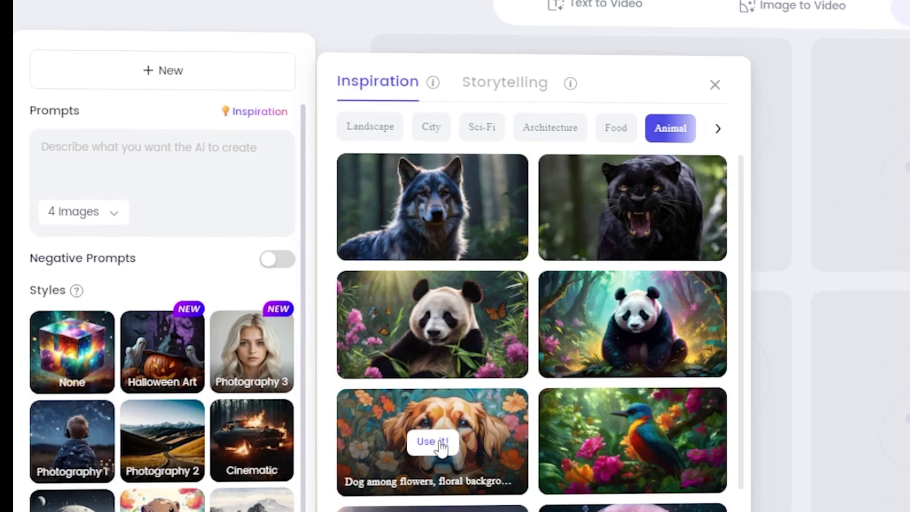
left_click(441, 445)
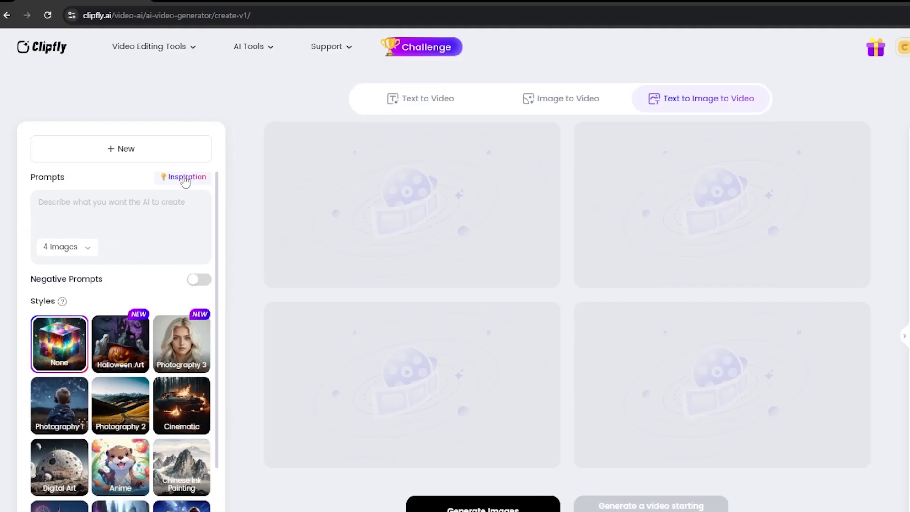
Reopen the inspiration gallery and scroll through more example prompts.
left_click(185, 180)
mouse_move(317, 322)
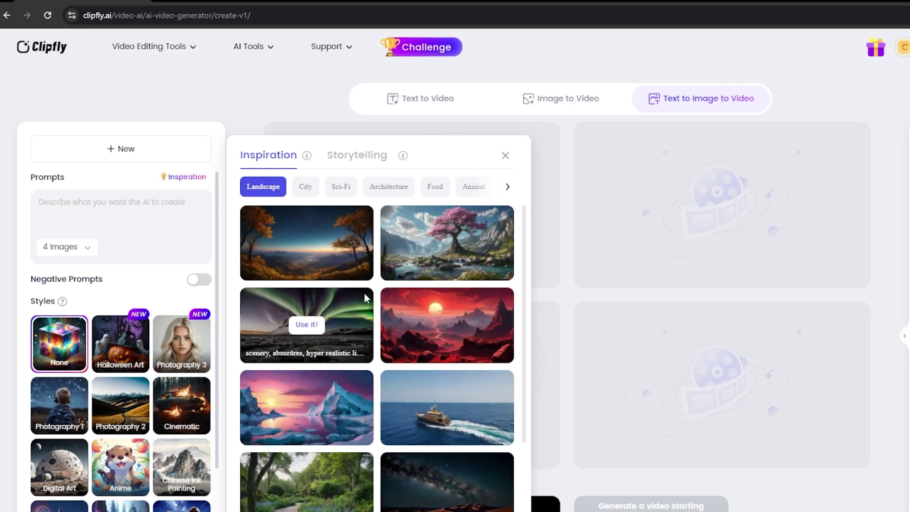
scroll(451, 298, "down", 15)
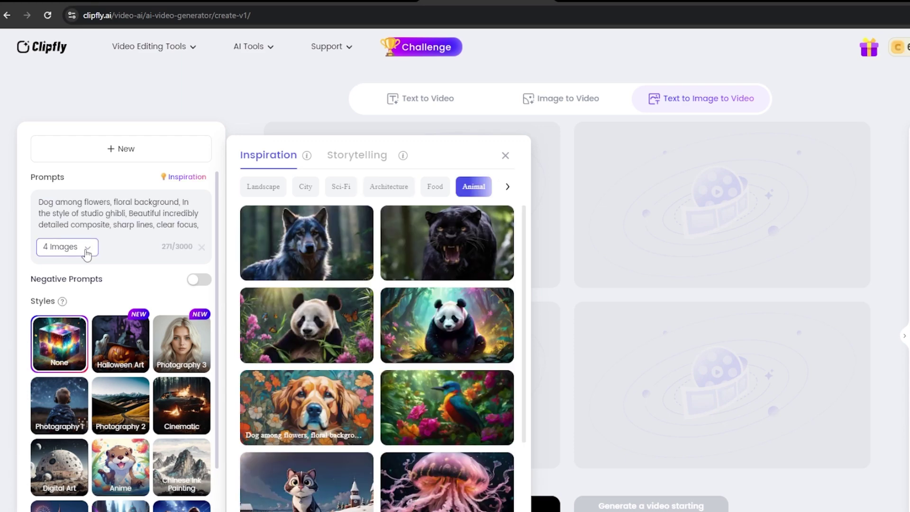
Keep 4 images, choose the Disney style, and generate the cartoon dog images.
left_click(66, 247)
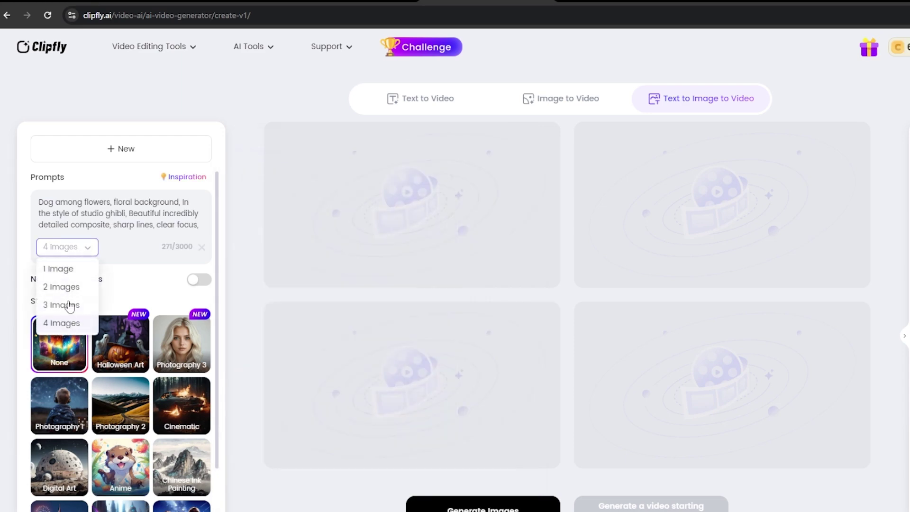
left_click(66, 349)
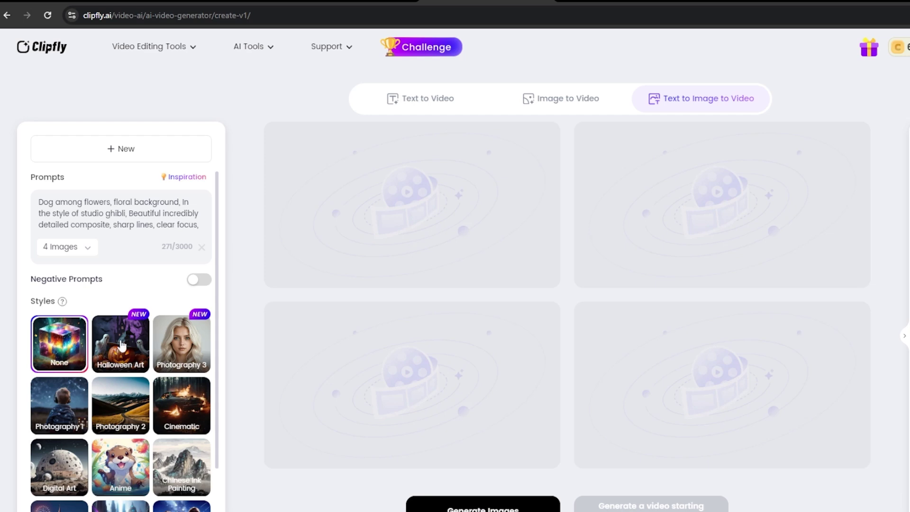
left_click(159, 363)
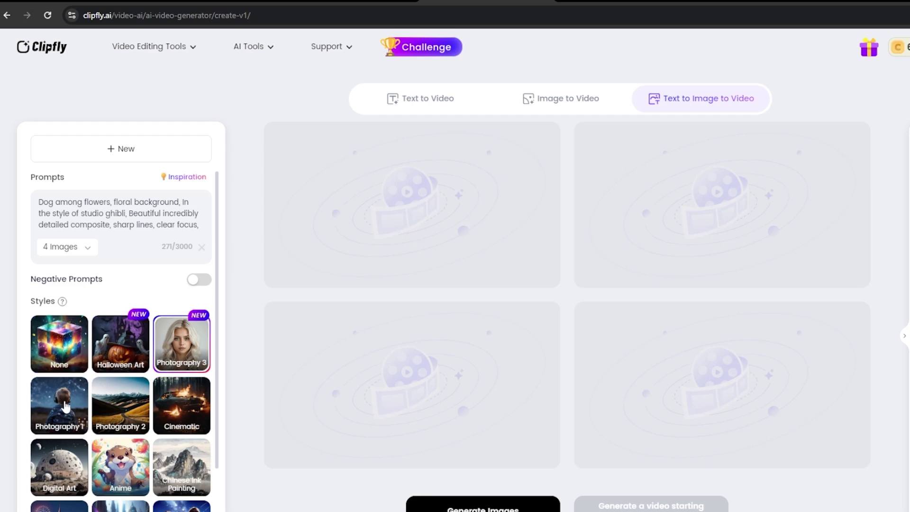
left_click(171, 419)
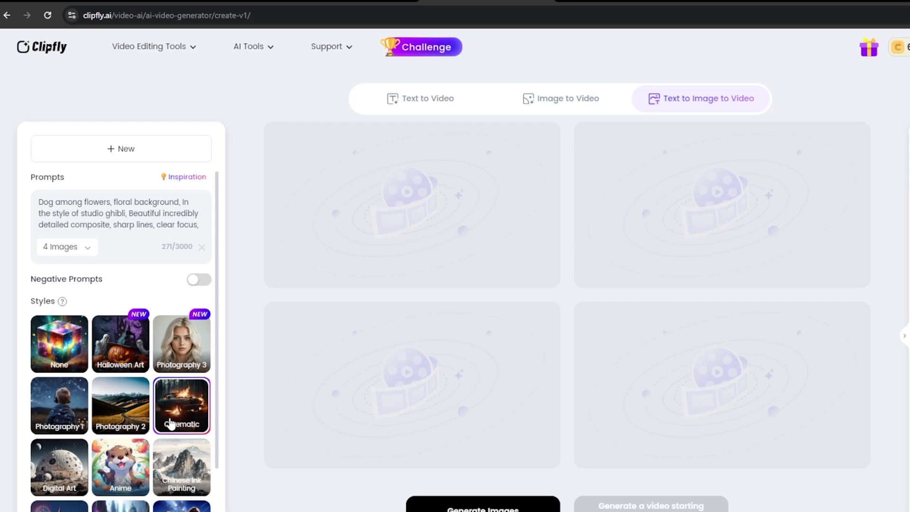
scroll(178, 436, "down", 2)
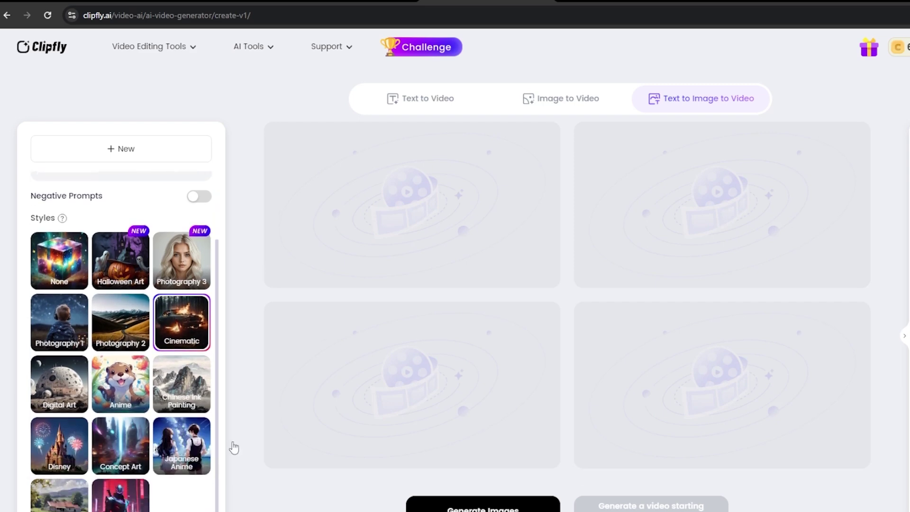
left_click(62, 440)
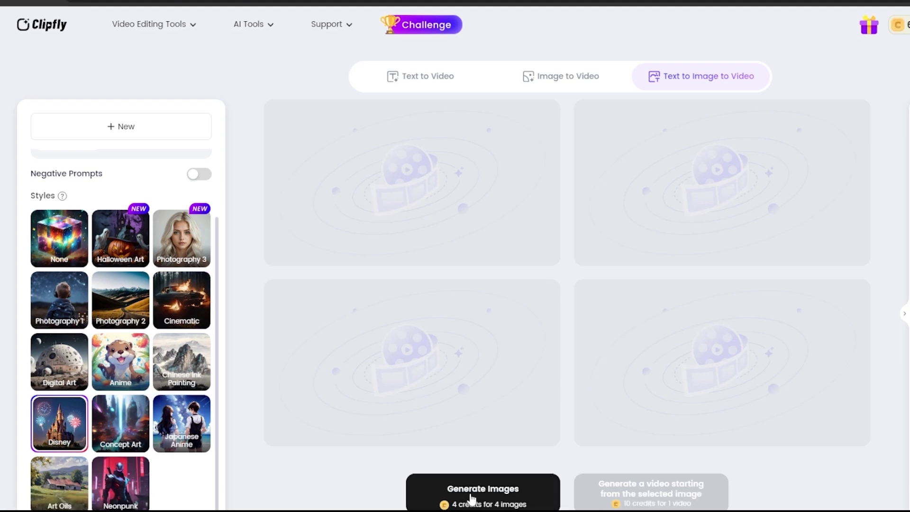
left_click(472, 498)
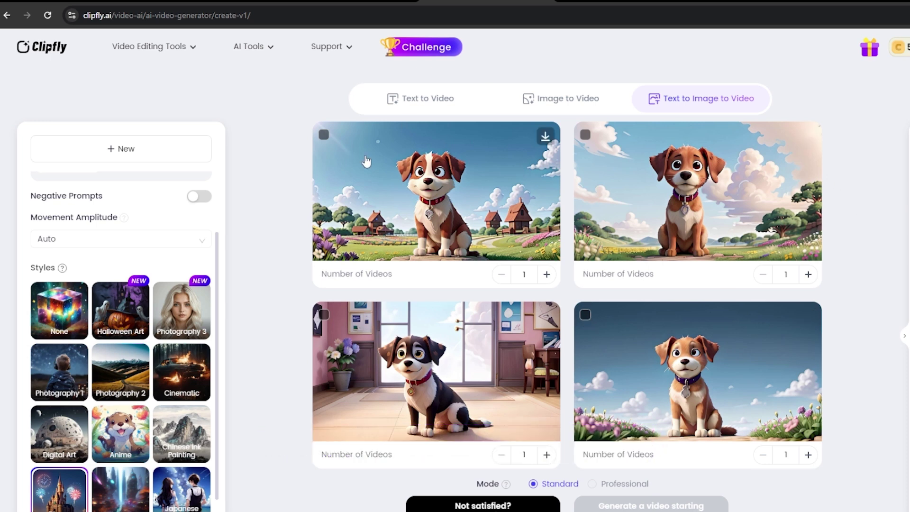
Select the bottom-right dog image and generate a Standard-mode video from it.
left_click(586, 315)
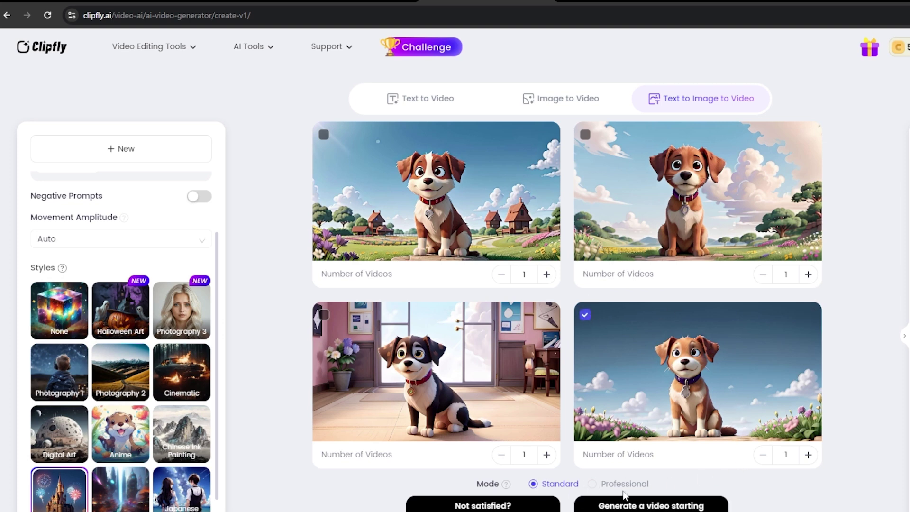
left_click(540, 485)
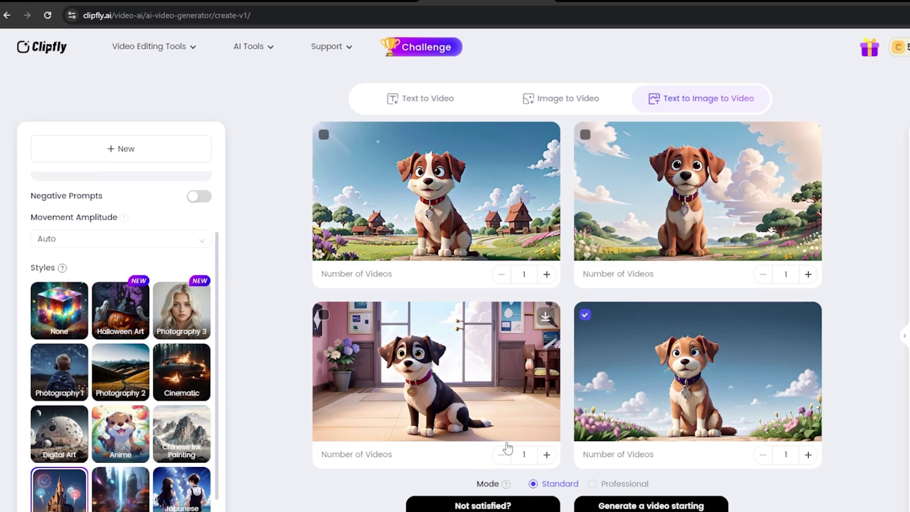
left_click(651, 506)
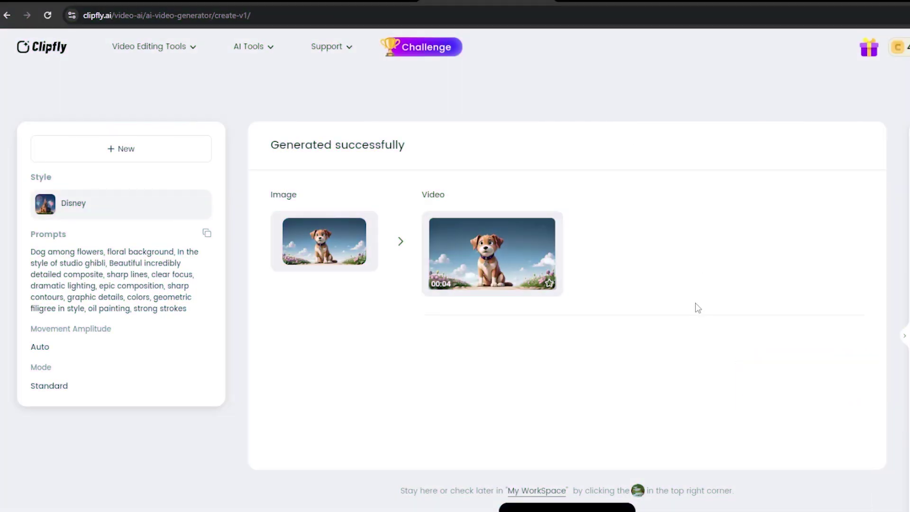
Preview the finished four-second Disney dog video and play it.
left_click(507, 257)
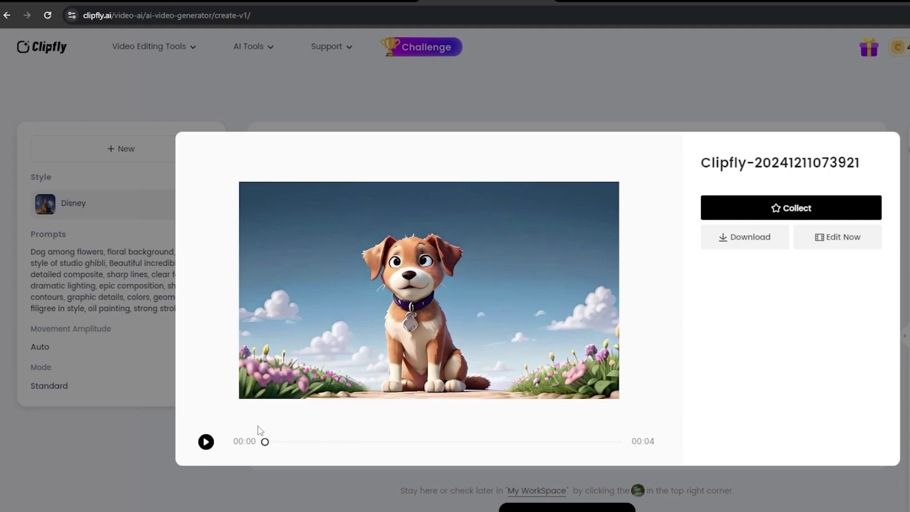
left_click(206, 443)
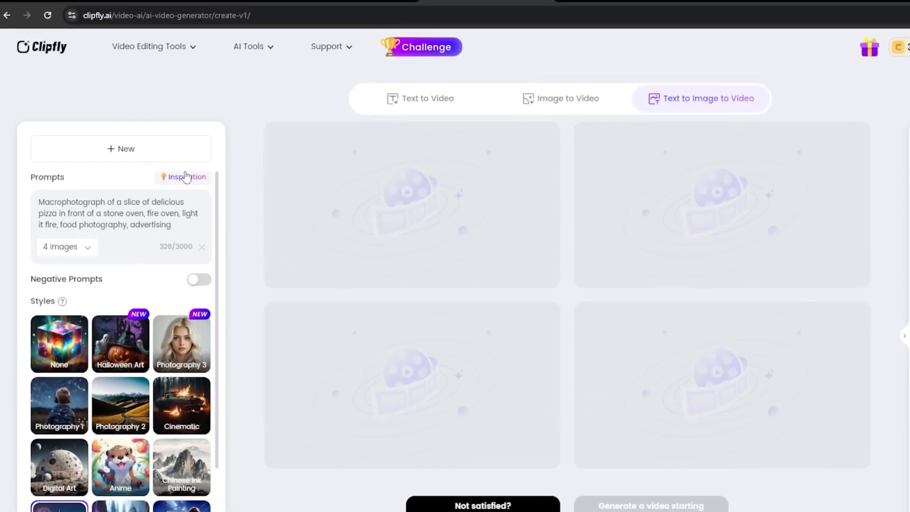
Apply the Food inspiration pizza-by-stone-oven prompt and select the top-right generated pizza image.
left_click(186, 176)
left_click(433, 189)
mouse_move(385, 230)
left_click(444, 244)
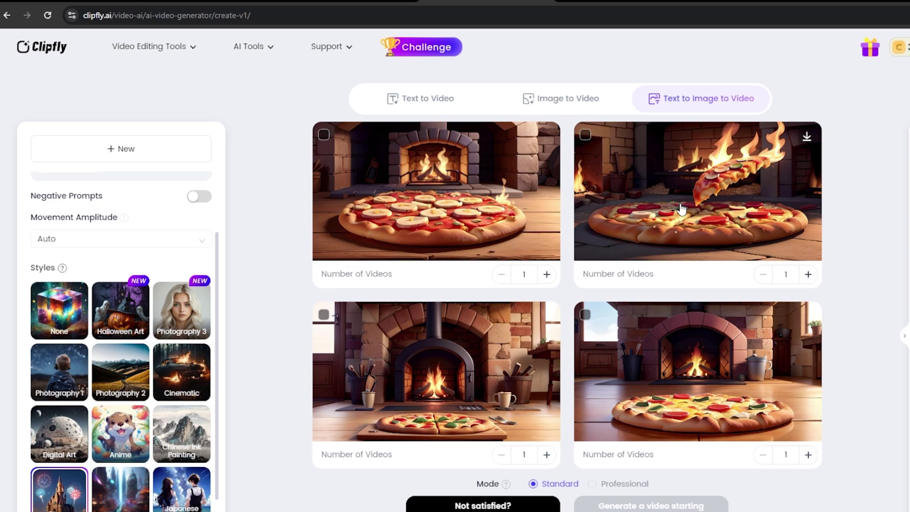
left_click(586, 136)
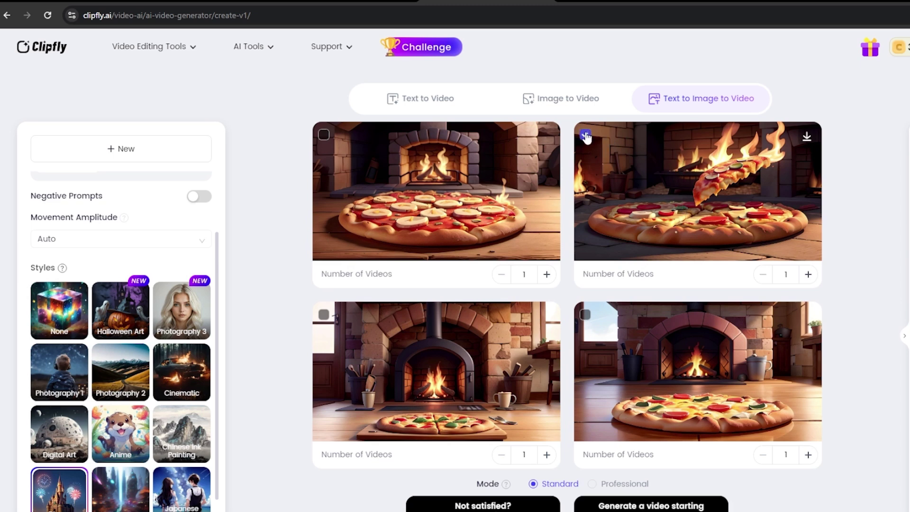